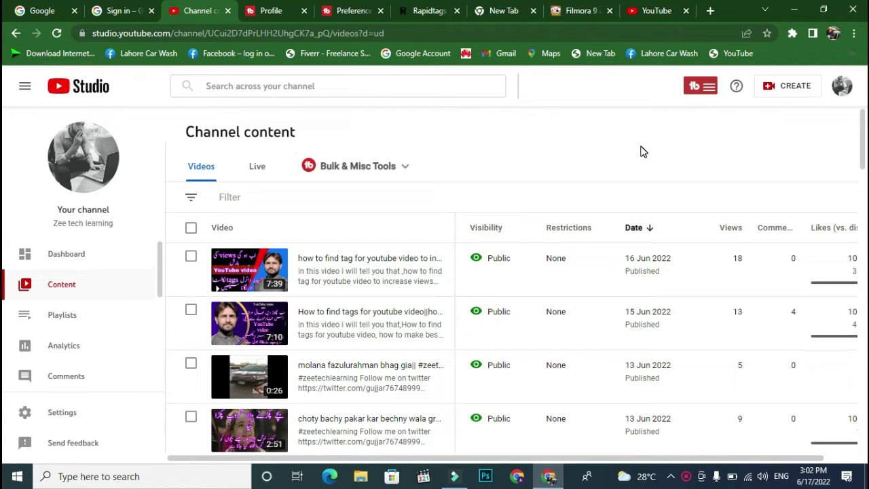
Open the TubeBuddy extension page of the Chrome Web Store in a new browser tab.
click(710, 11)
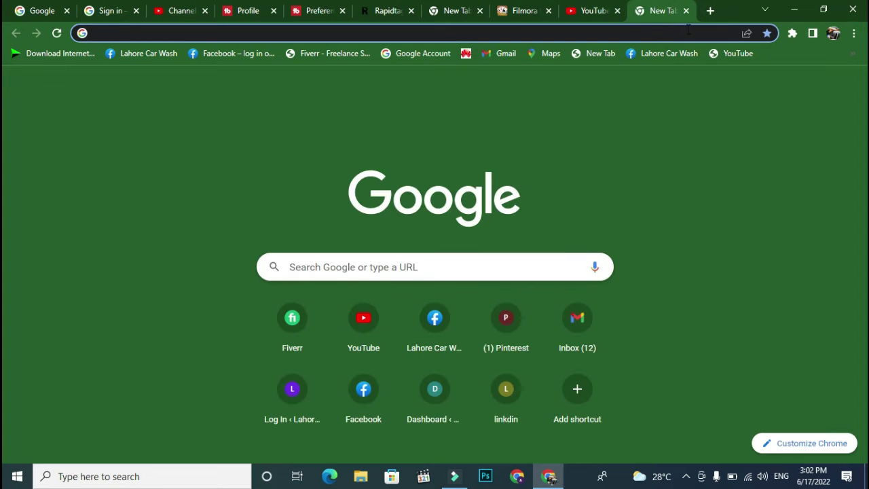
click(681, 32)
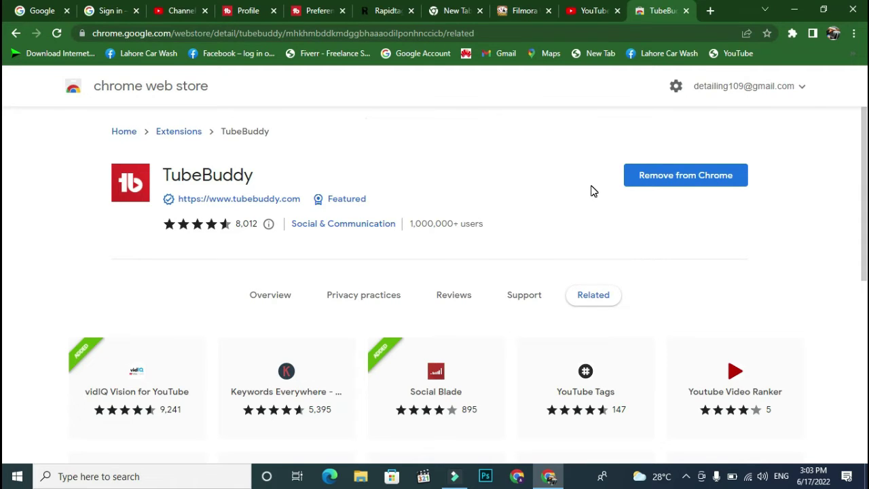
click(181, 11)
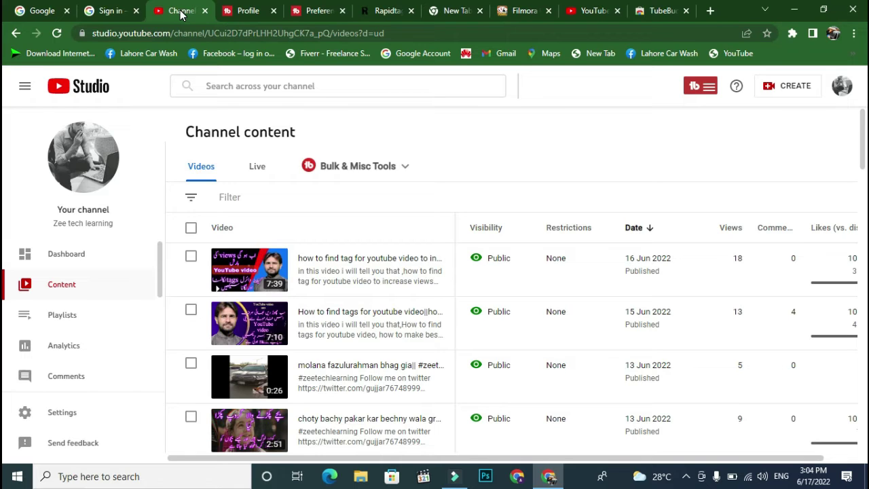
click(702, 94)
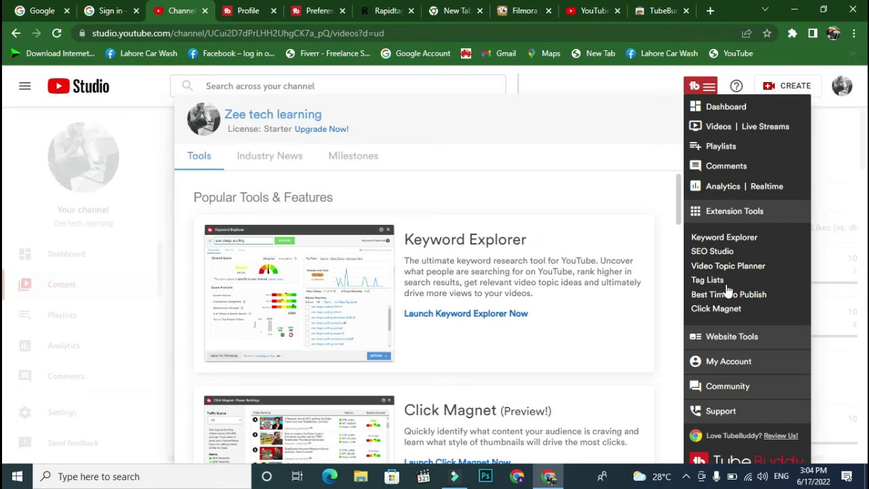
click(718, 338)
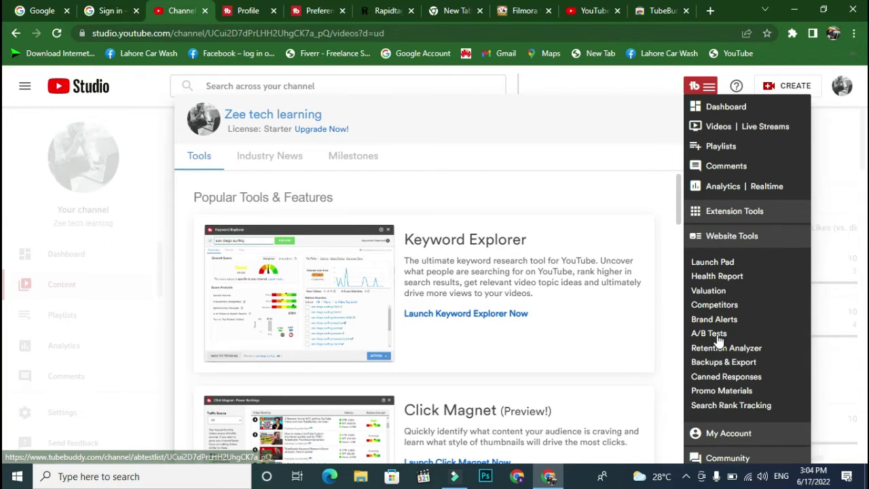
click(715, 277)
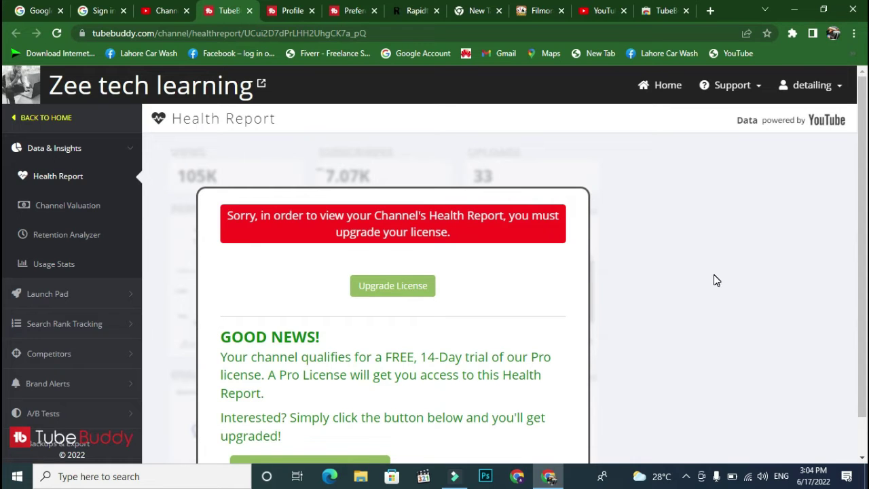
scroll(713, 275, down, 1)
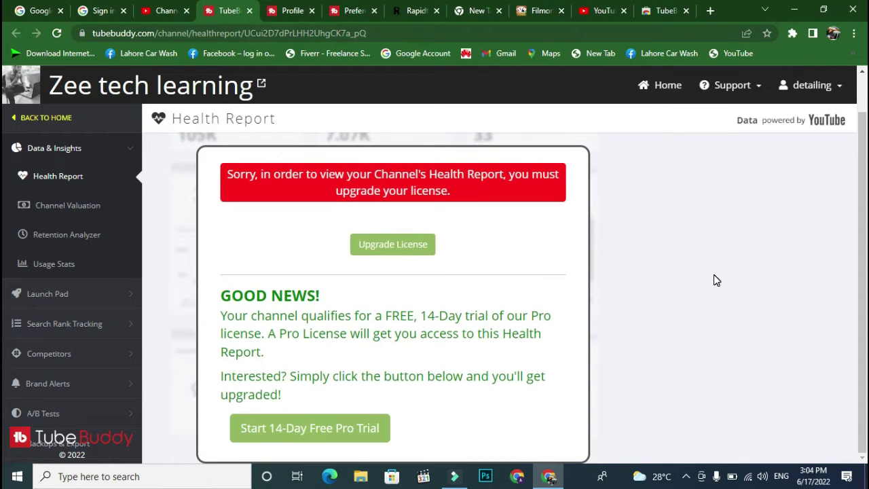
Permanently delete the TubeBuddy account from its profile page and confirm the deletion.
click(810, 93)
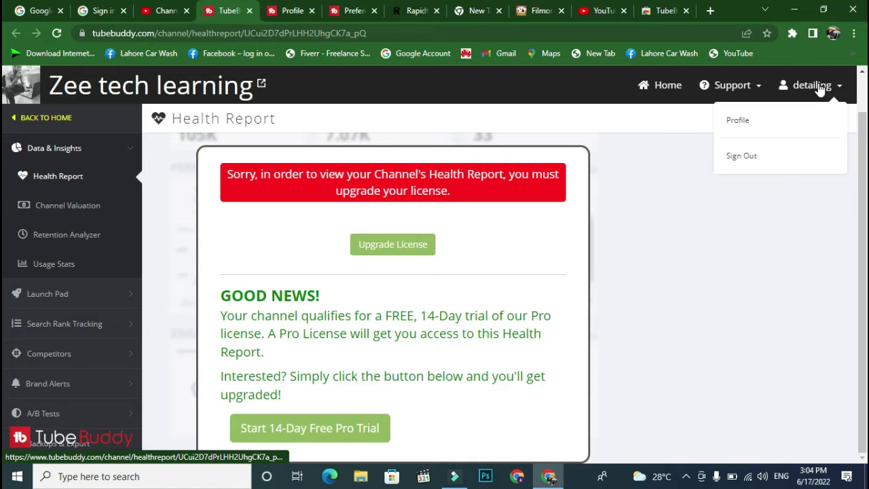
click(796, 122)
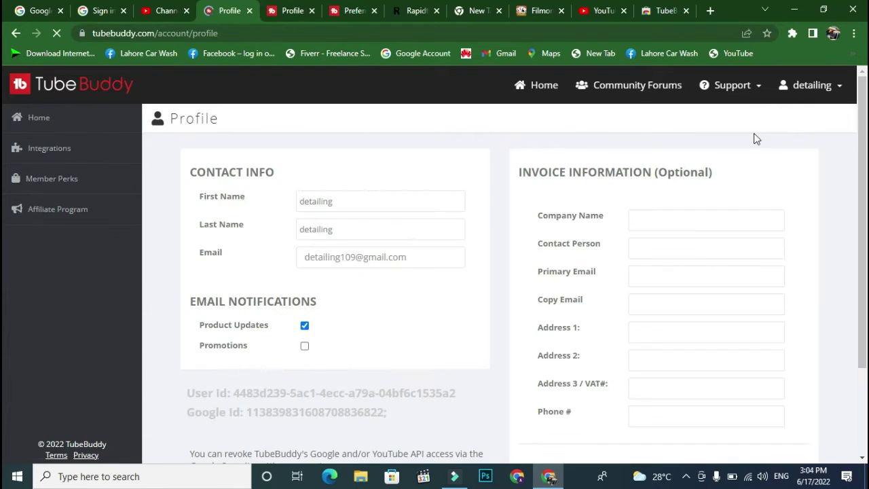
scroll(648, 197, down, 3)
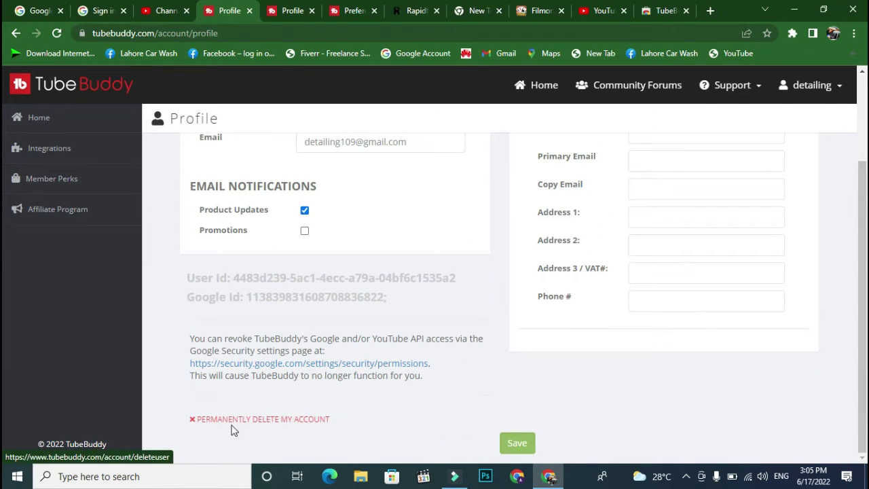
click(296, 421)
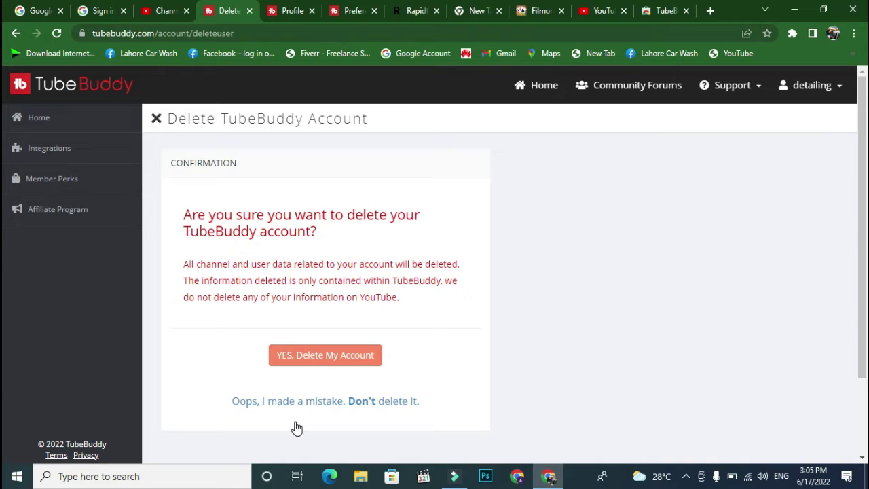
click(322, 360)
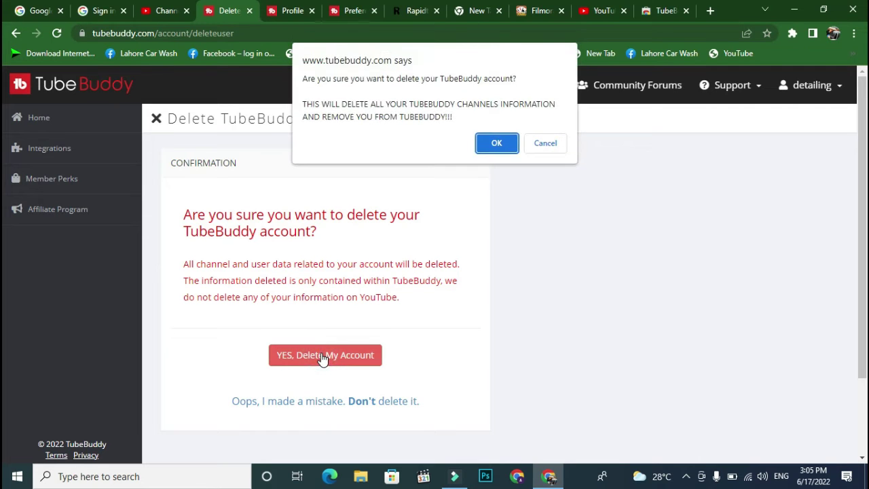
click(504, 147)
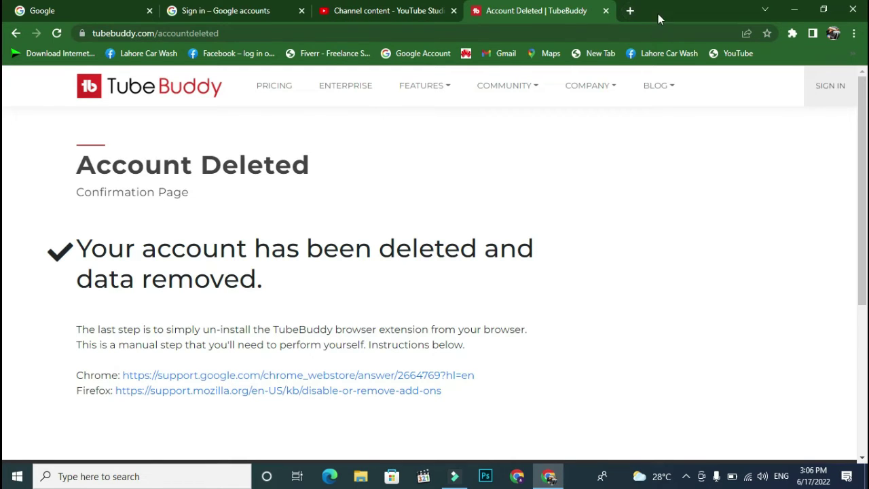
Search Google for "chrom web" in a new browser tab and open the Chrome Web Store.
click(630, 11)
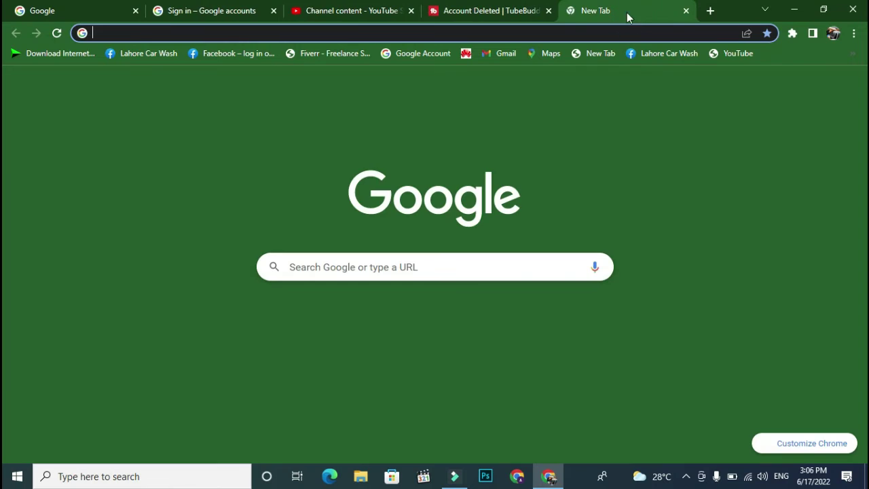
click(613, 31)
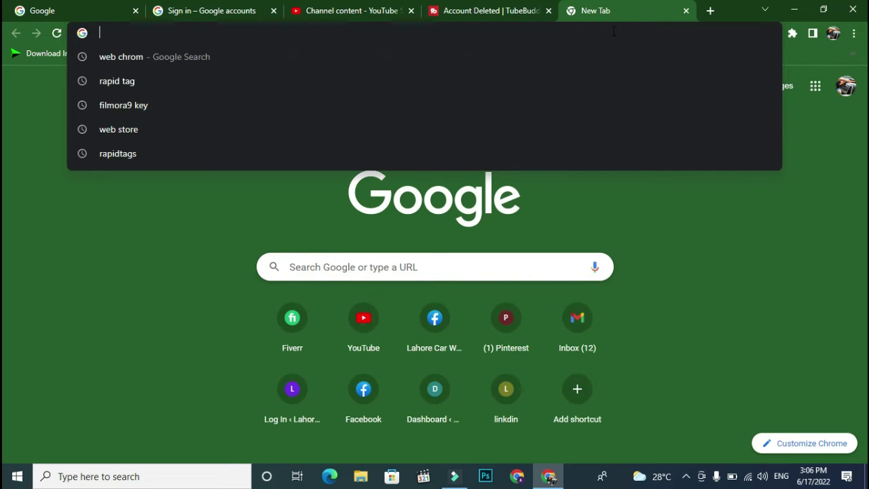
text(chrom web)
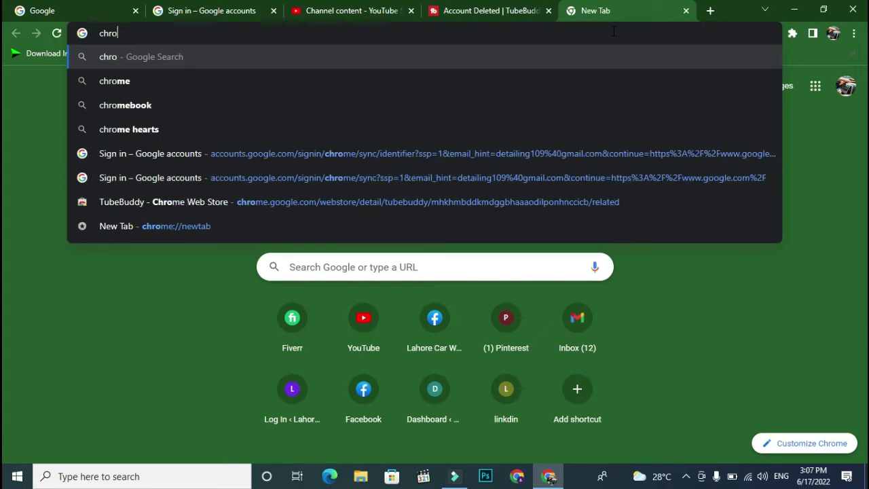
key(Return)
scroll(378, 317, down, 5)
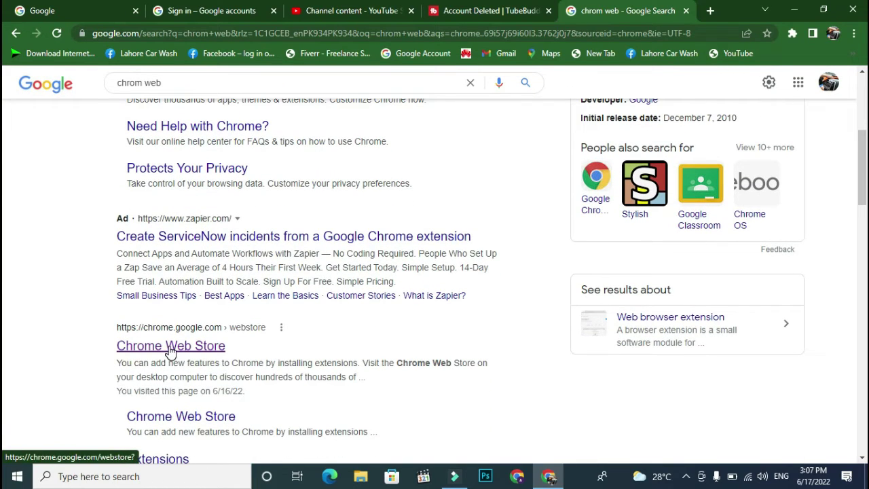
click(172, 348)
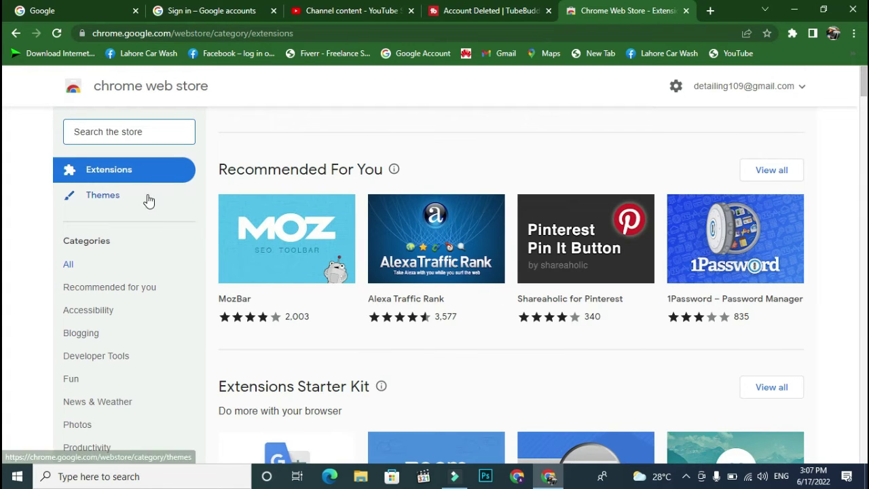
Search the store for "tube buddy" and open the TubeBuddy extension's page.
click(144, 126)
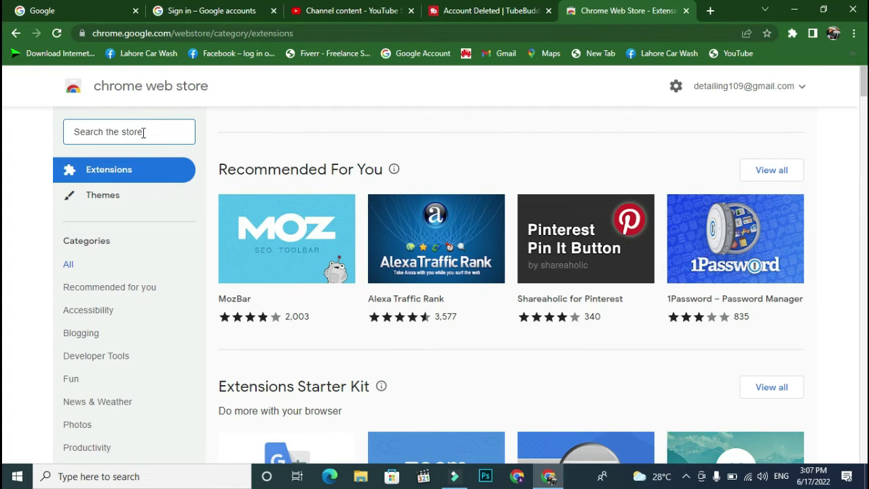
click(128, 130)
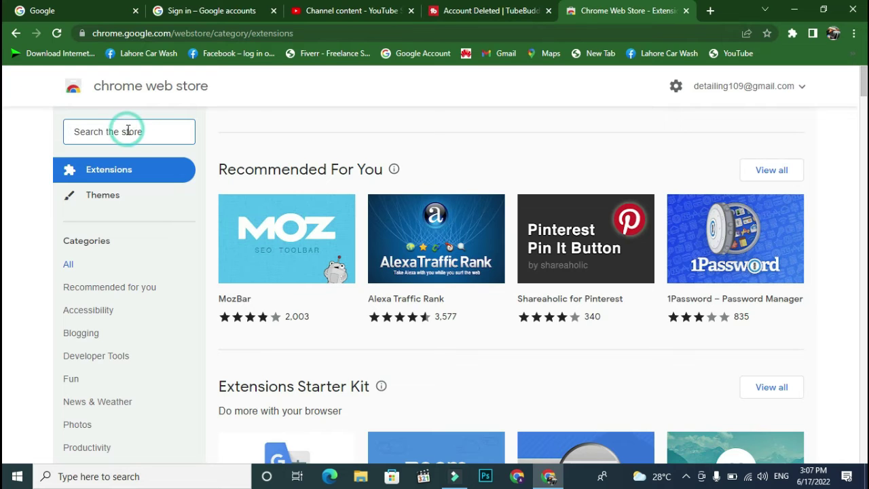
text(tube buddy)
key(Return)
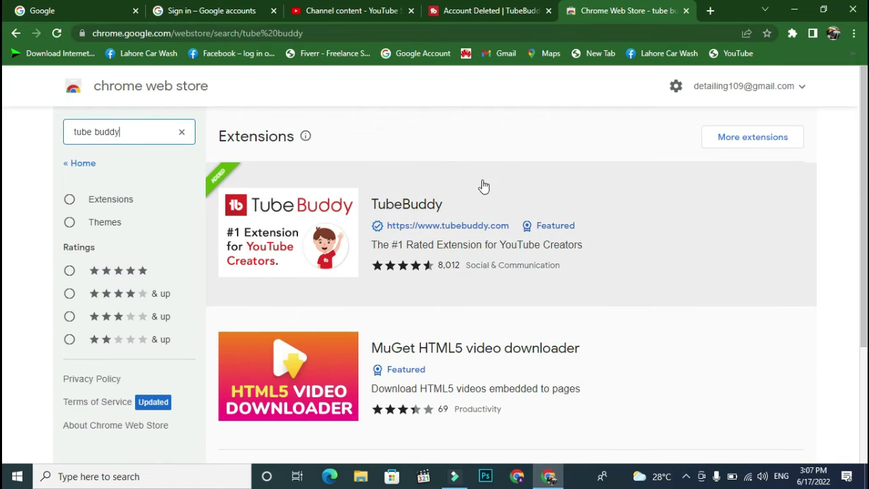
click(623, 223)
Remove the TubeBuddy extension from Chrome and reload its store page.
click(688, 178)
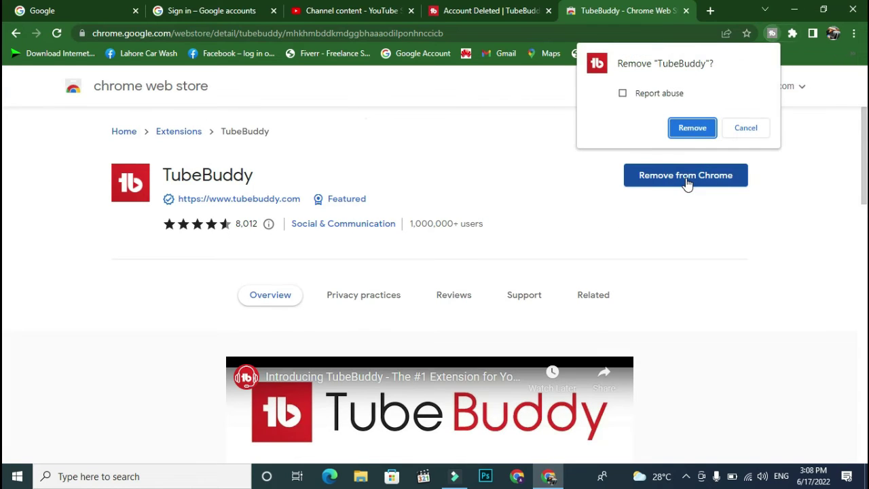
click(693, 129)
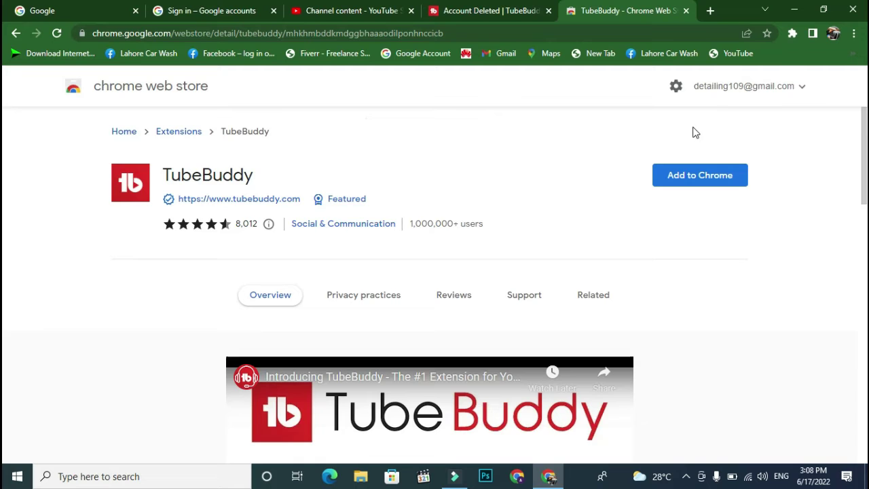
click(57, 35)
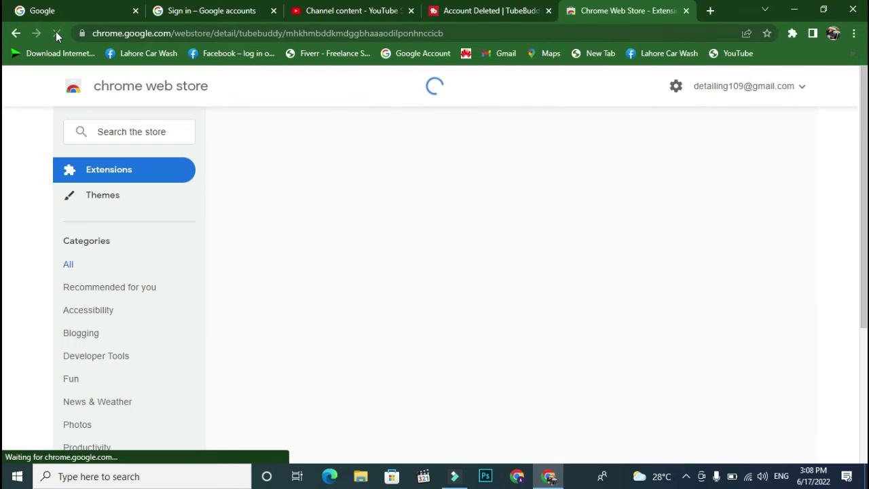
Add the TubeBuddy extension to Chrome again, accepting its permissions.
click(182, 129)
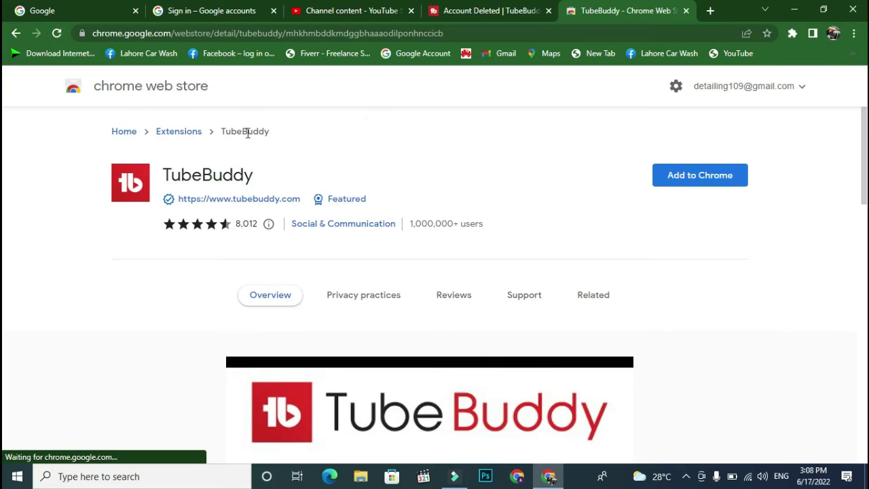
click(709, 183)
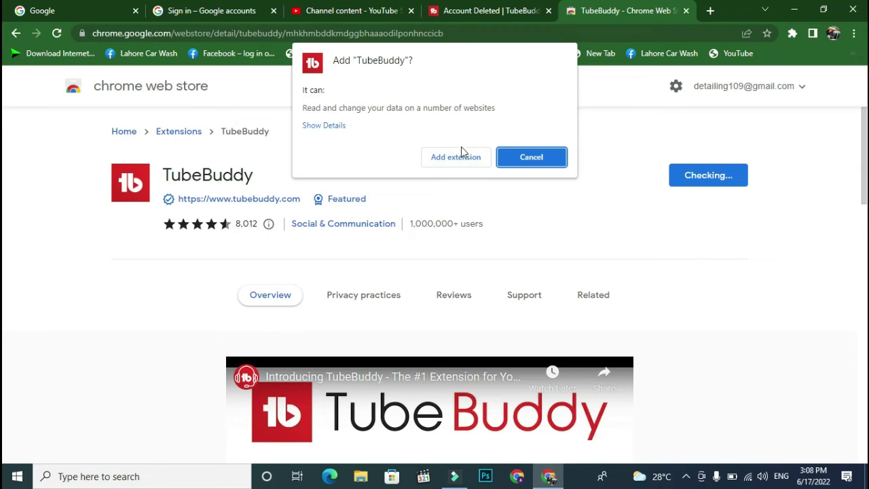
click(455, 159)
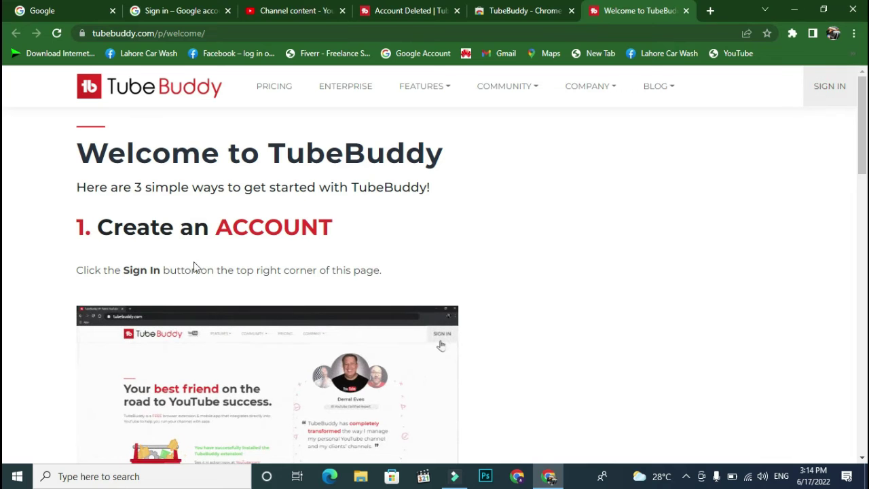
Sign in to TubeBuddy with Google and add the Zee tech learning YouTube channel, allowing the requested access.
click(827, 95)
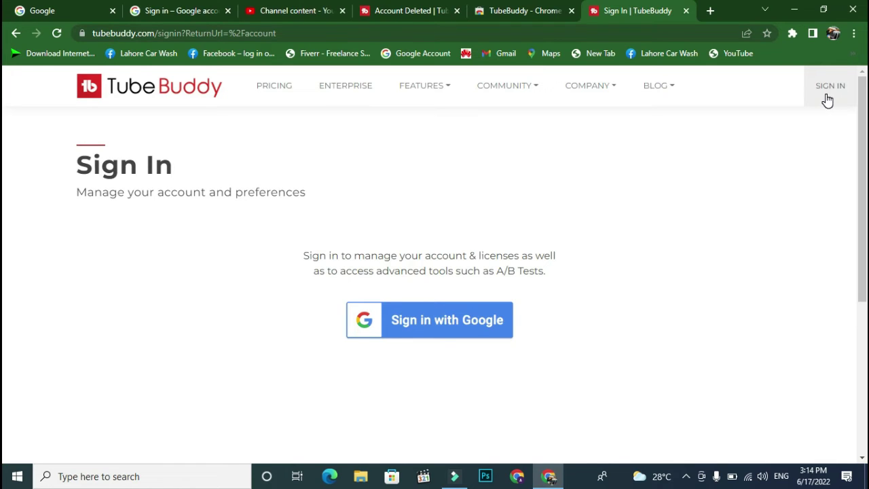
click(426, 324)
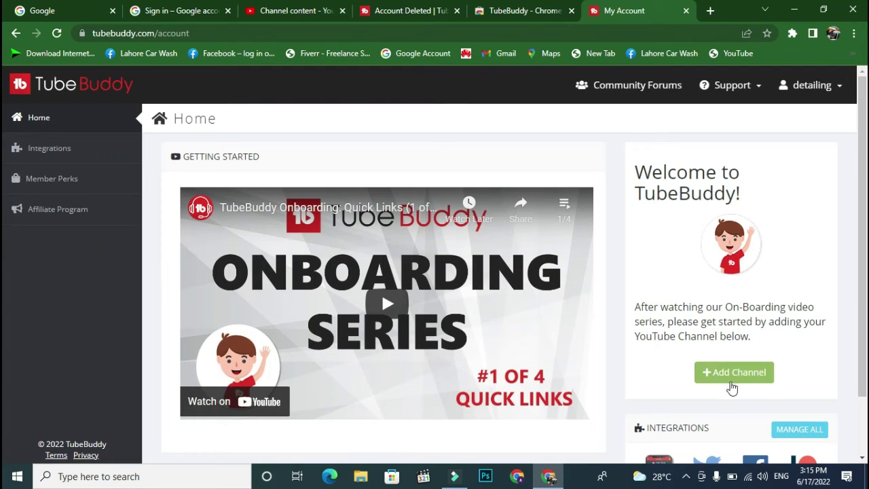
click(732, 383)
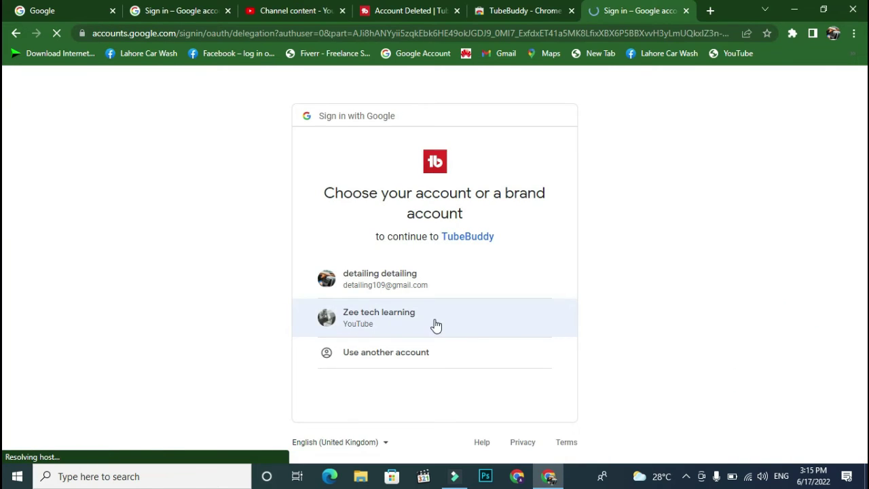
click(426, 320)
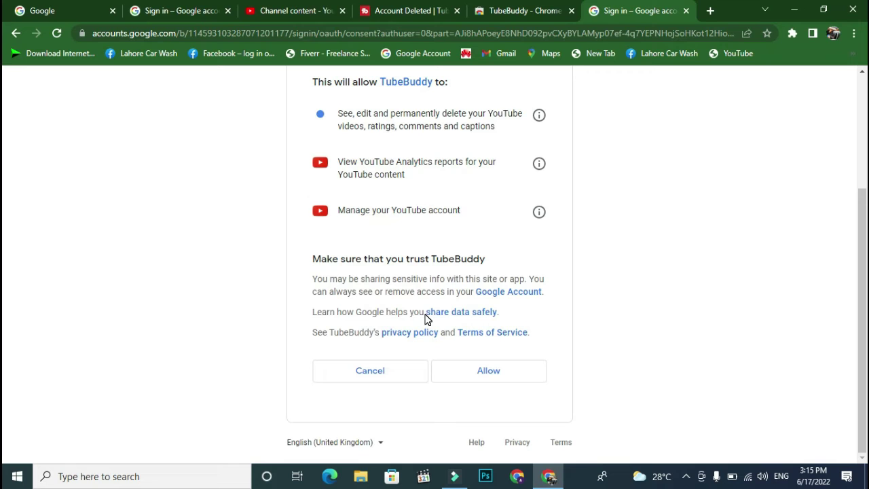
click(478, 376)
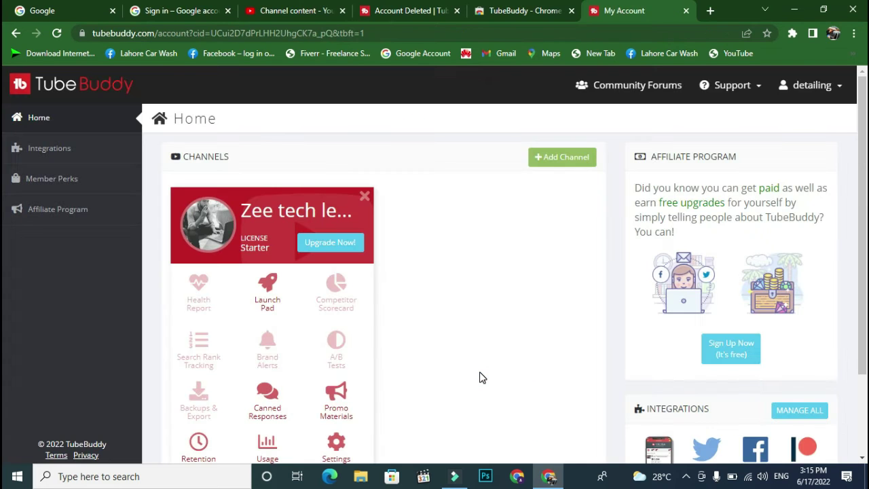
Open the TubeBuddy account profile and review its contact, notification and account deletion sections.
click(809, 85)
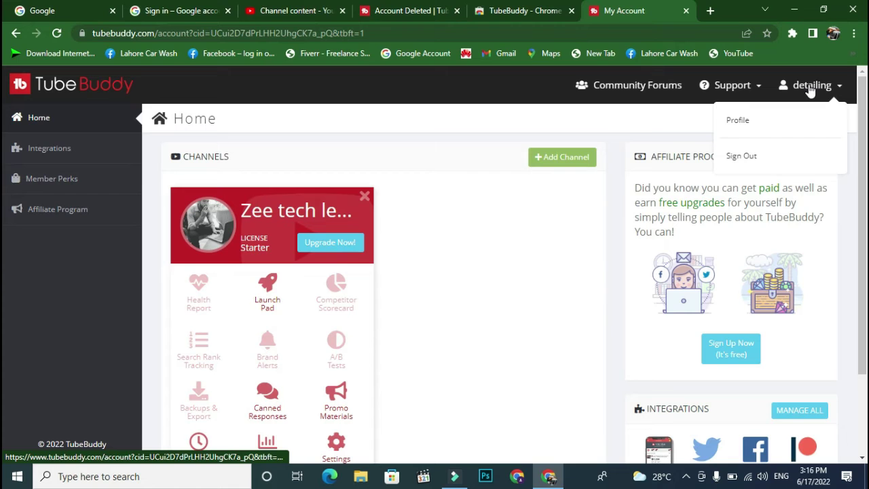
click(798, 124)
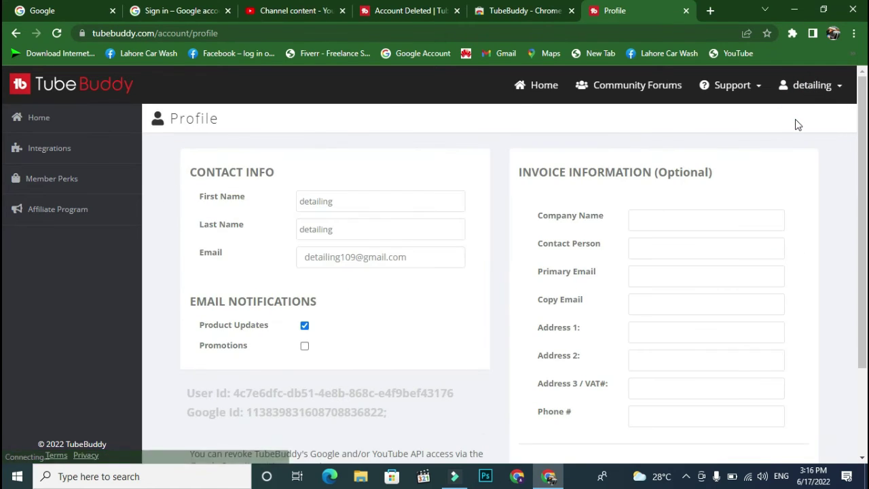
scroll(517, 268, down, 3)
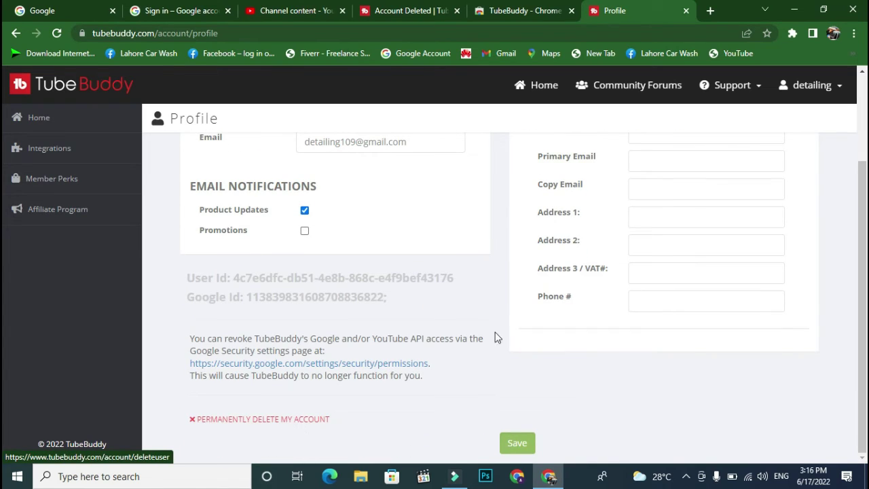
scroll(550, 336, up, 3)
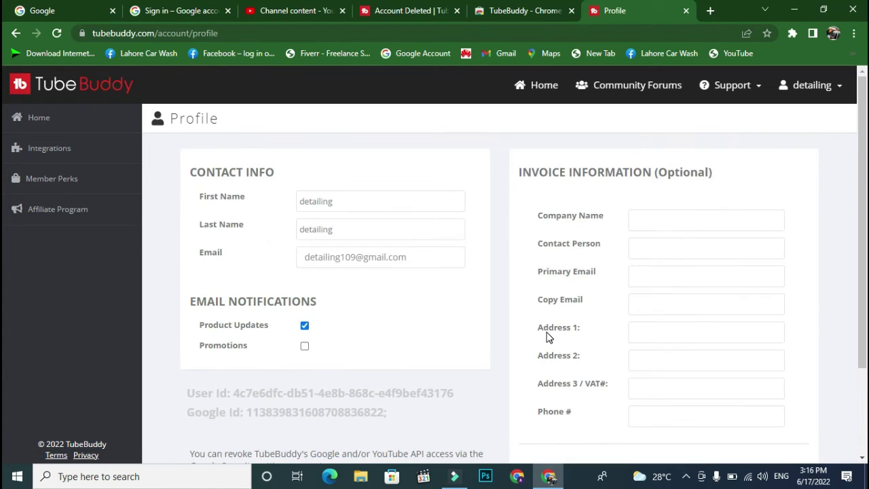
click(271, 11)
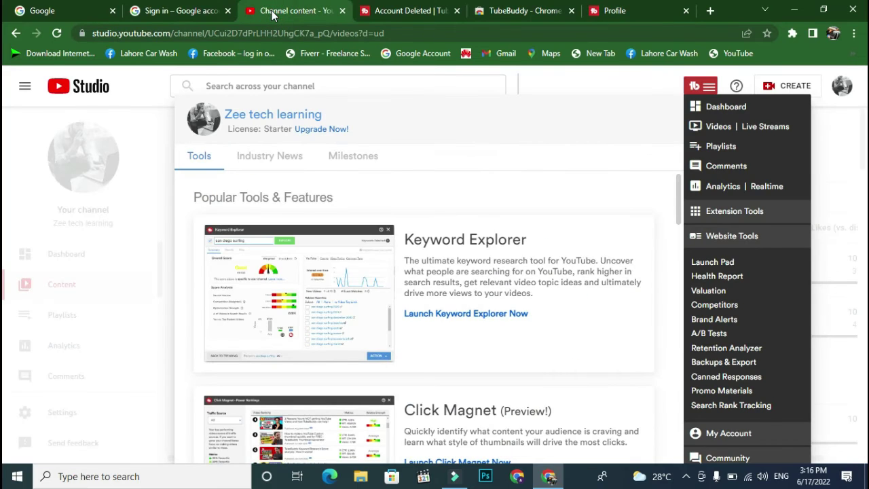
click(656, 83)
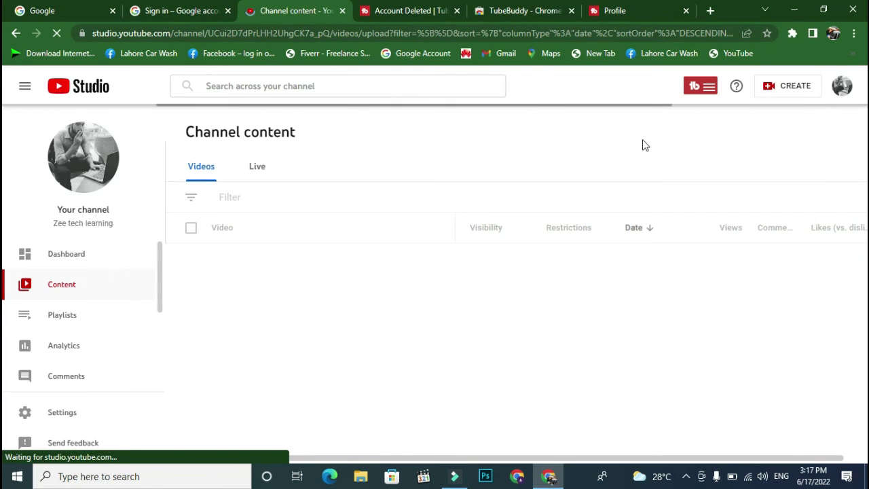
click(701, 91)
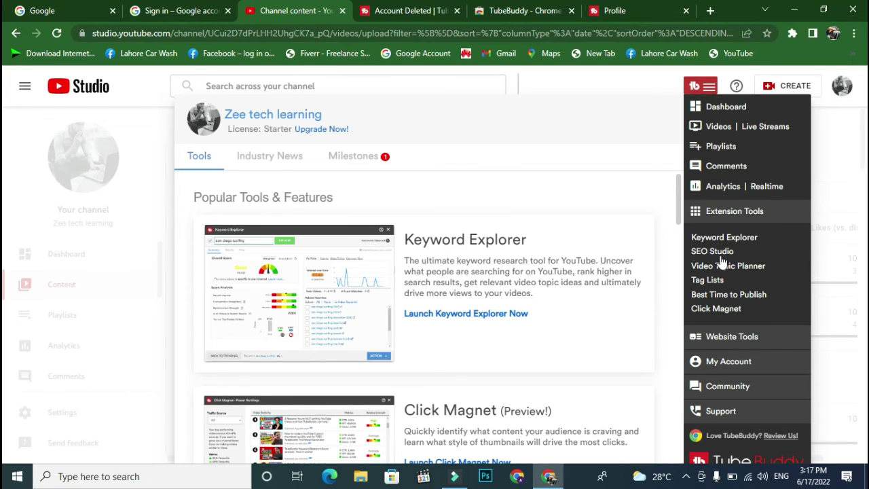
click(715, 239)
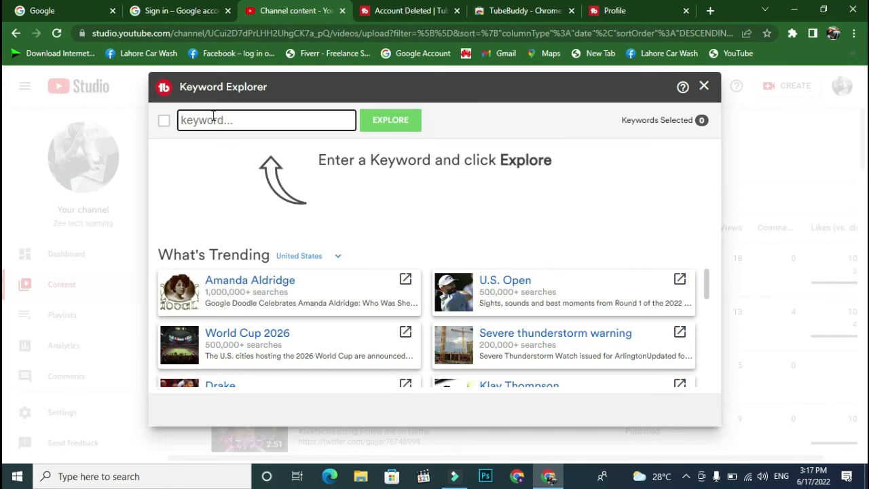